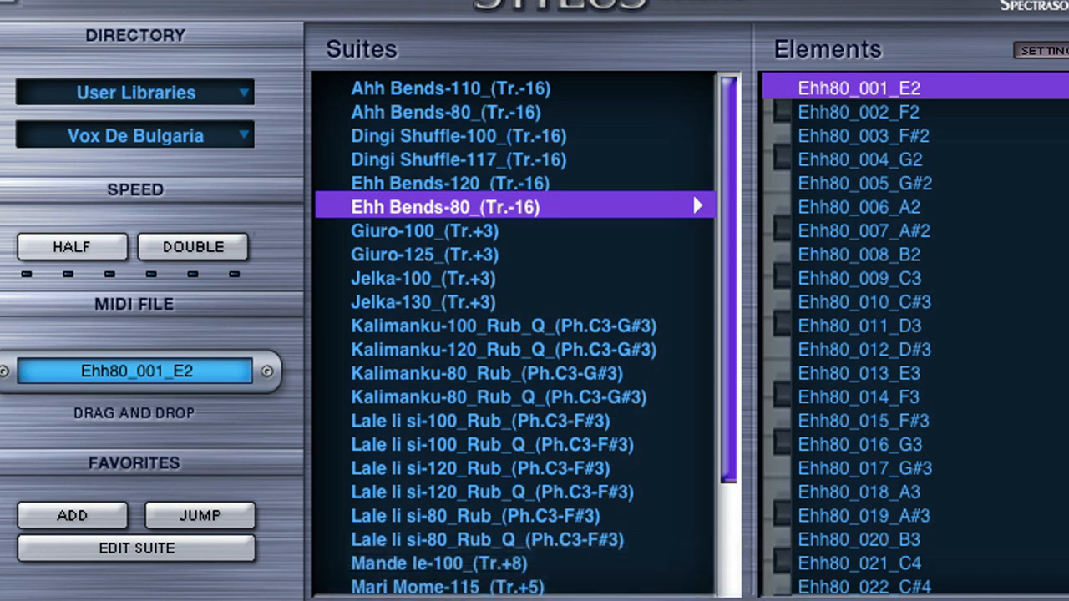
Load the Giuro-125_(Tr.+3) suite, set the MIDI mode to Groove Menu, and transpose the RMX CHOIR track by +3
left_click(412, 253)
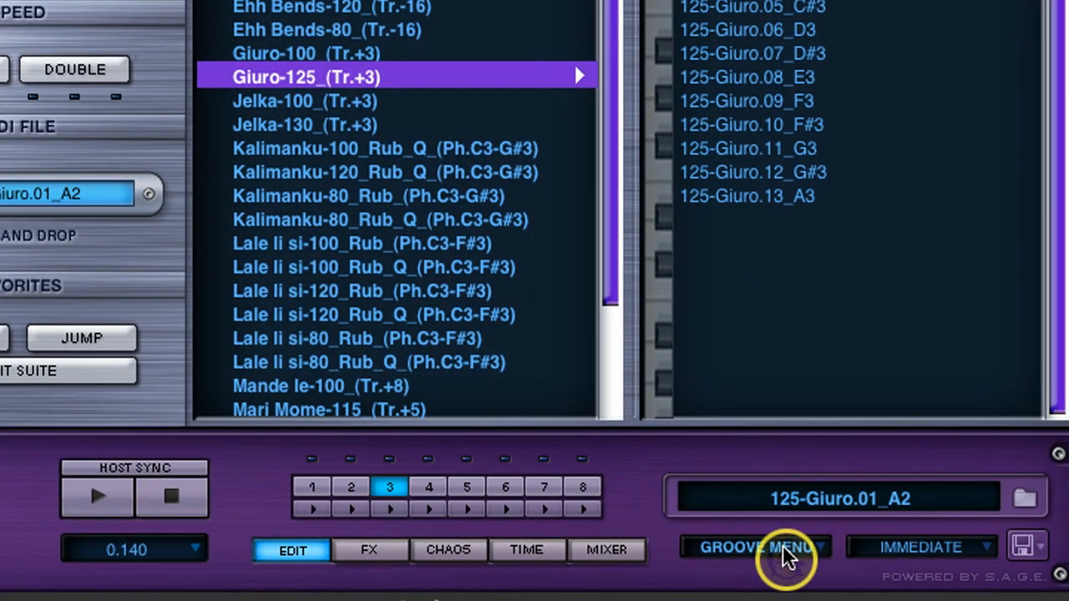
left_click(785, 548)
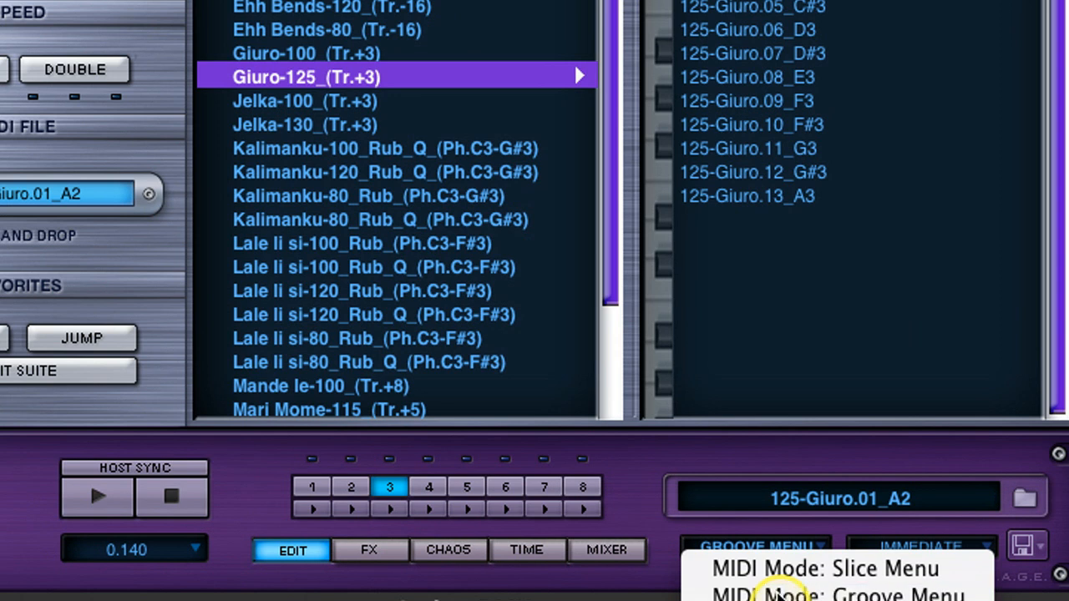
left_click(777, 593)
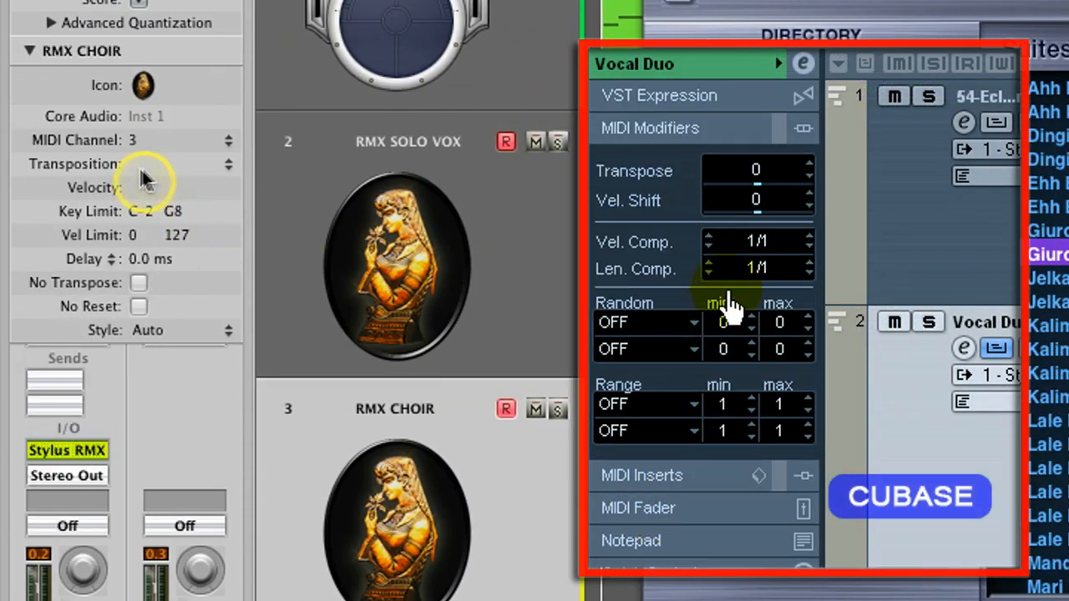
left_click_drag(133, 165, 133, 157)
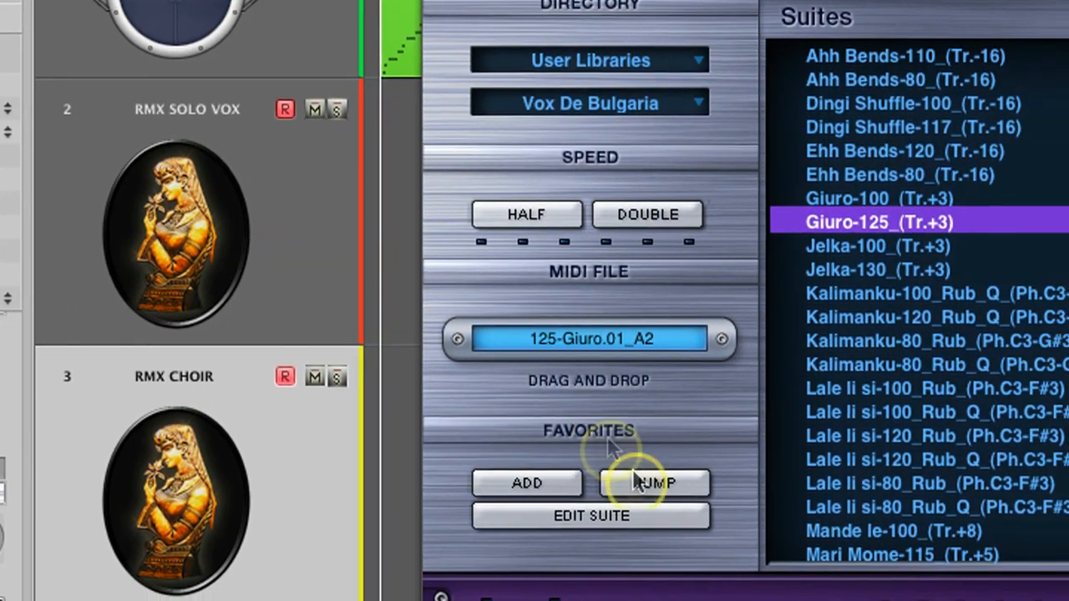
Show part 3 in Stylus RMX, bring the virtual controller to the front, and start playback to audition the Giuro-125 phrases
left_click(637, 480)
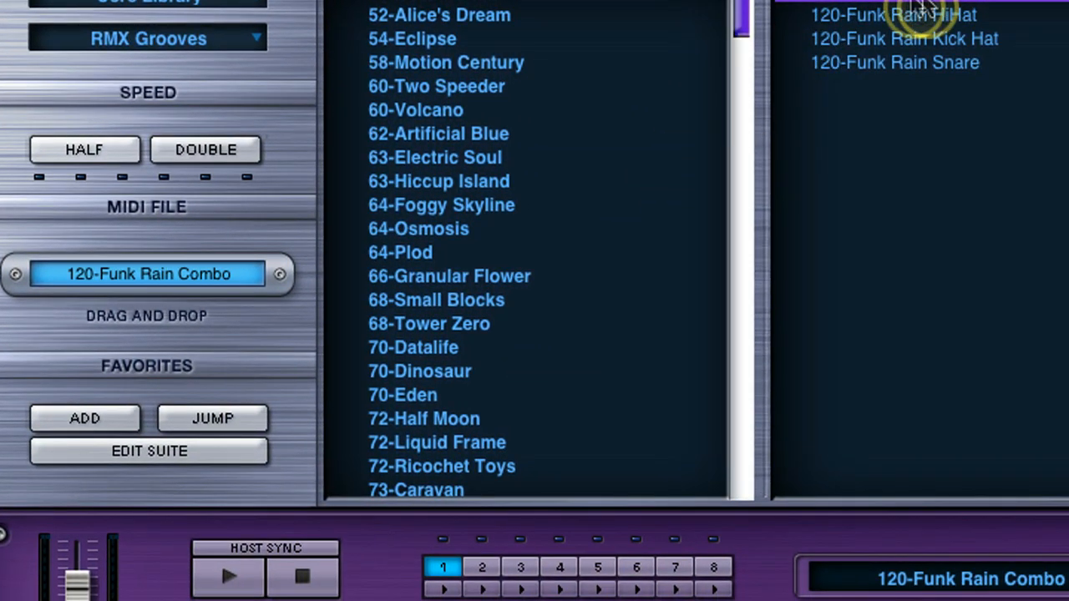
left_click(522, 570)
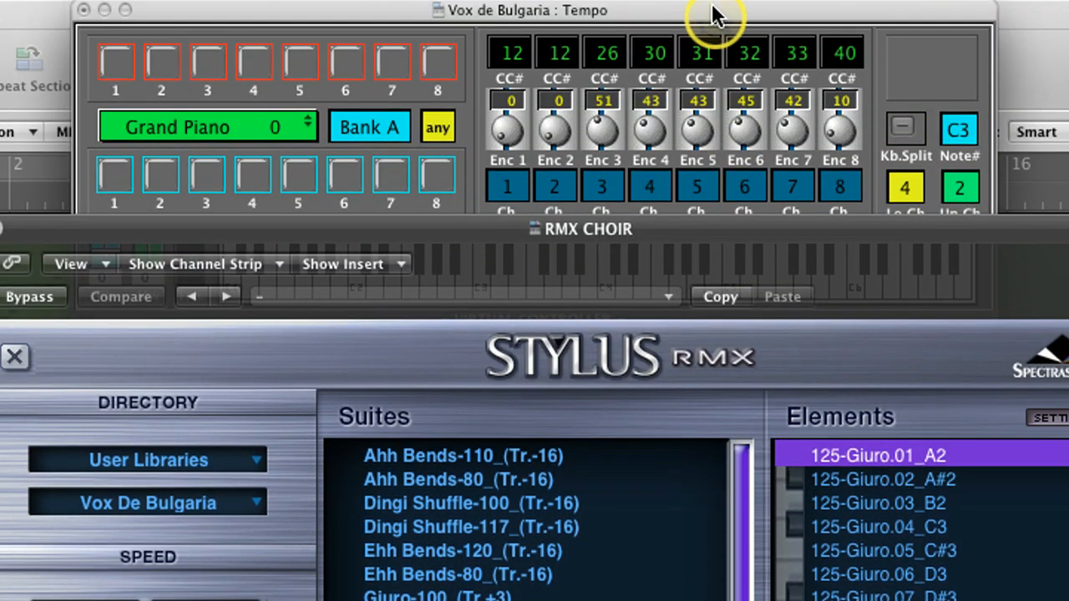
left_click(714, 15)
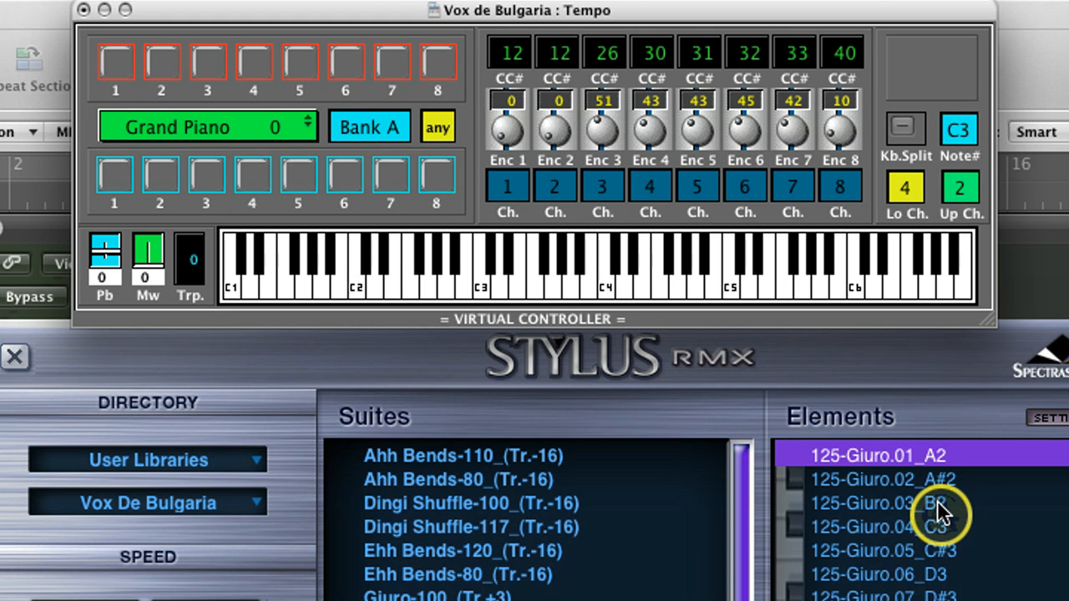
key("space")
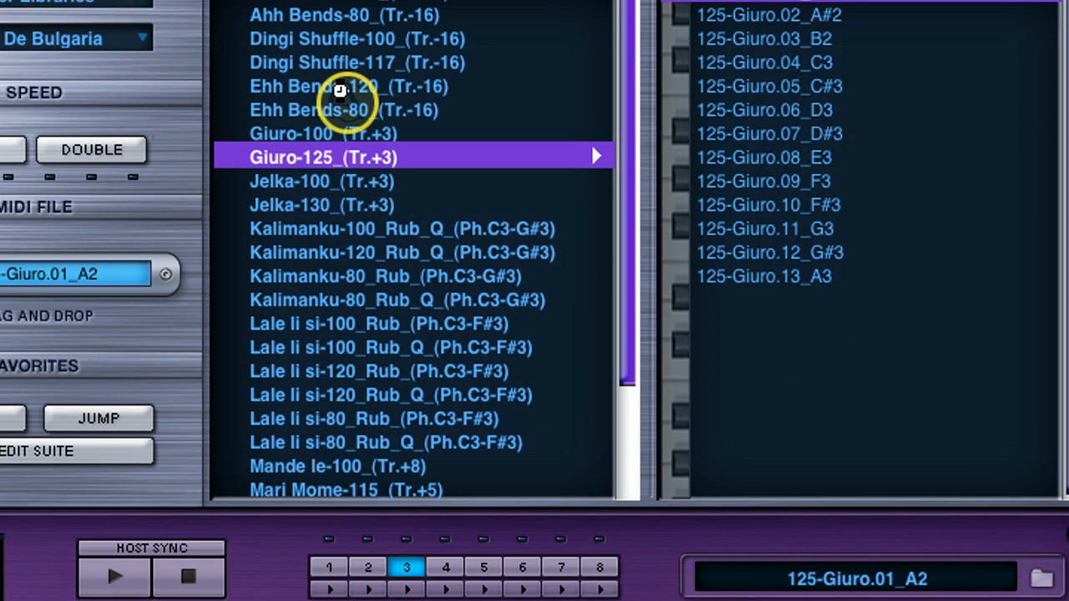
Load the Ehh Bends-120_(Tr.-16) suite in part 3 and transpose the RMX CHOIR track by -16
left_click(343, 92)
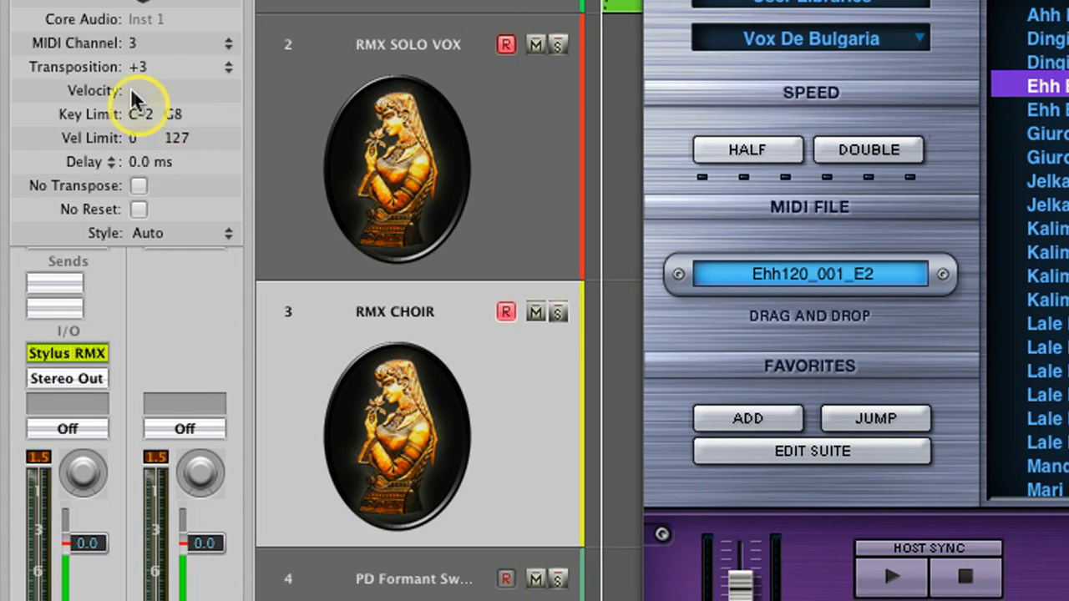
left_click_drag(138, 66, 144, 142)
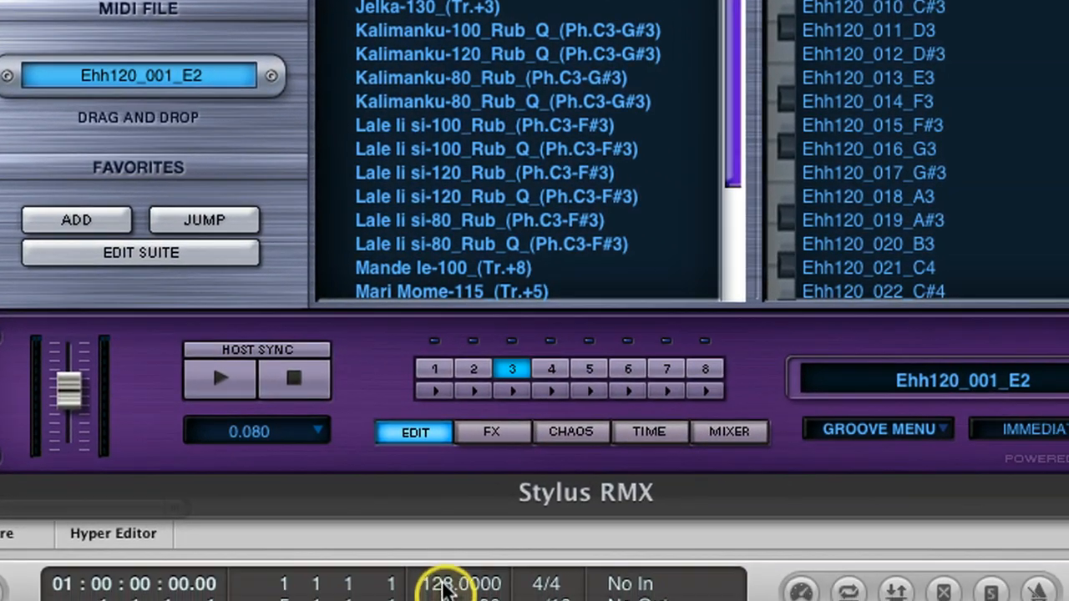
Set the project tempo to 128 and start playback with the virtual controller in front to audition the Ehh Bends phrases
left_click_drag(446, 595, 447, 594)
left_click(695, 17)
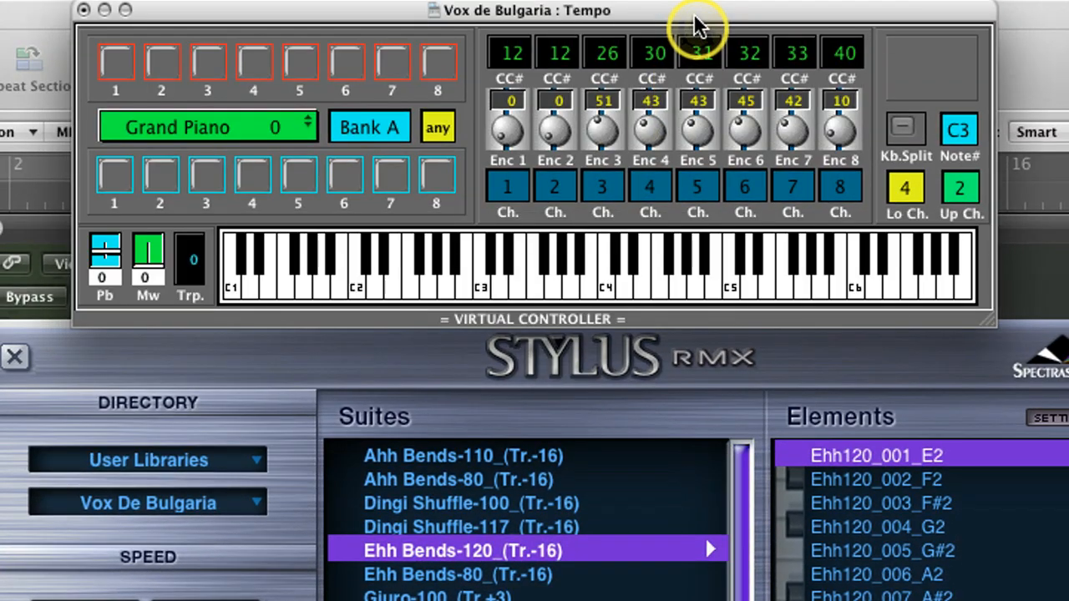
key("space")
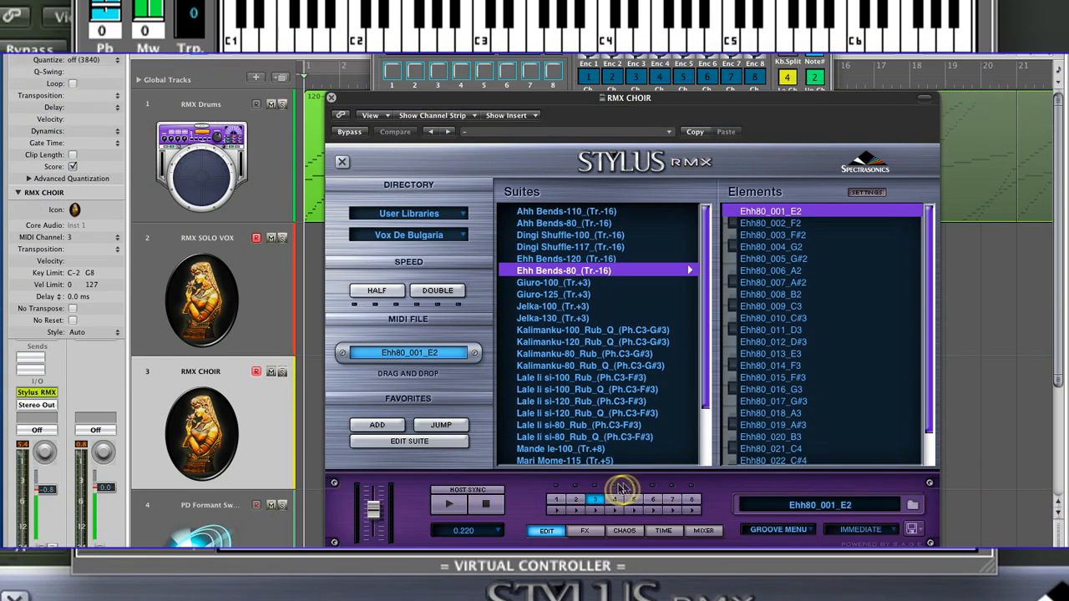
Switch Stylus RMX to part 2 and bring the virtual controller to the front to audition the Kalimanku-120_Rub_Q phrases
left_click(576, 501)
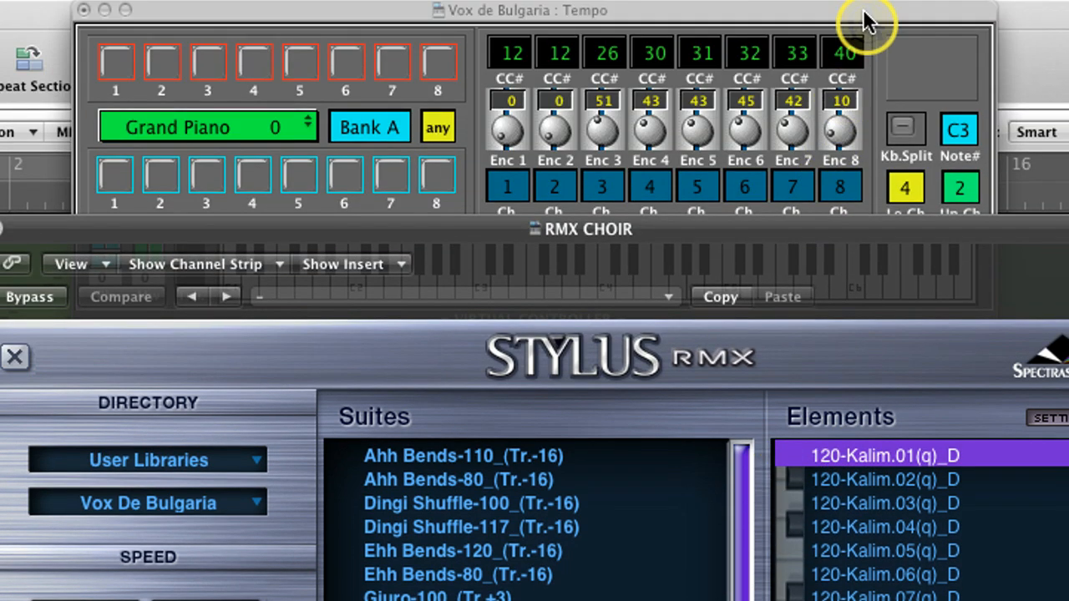
left_click(864, 11)
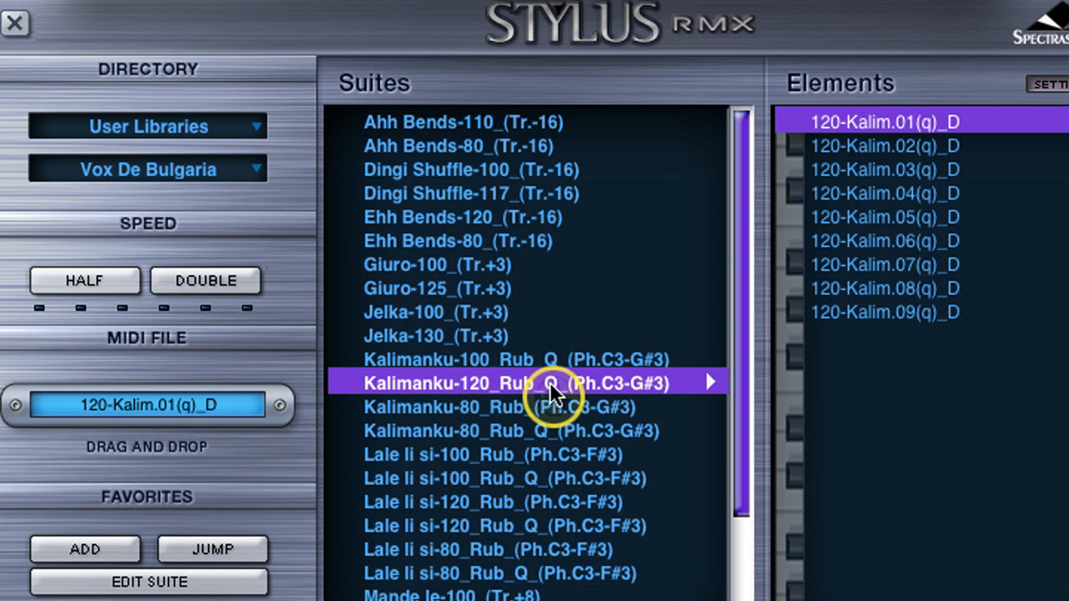
Load the Kalimanku-80_Rub_(Ph.C3-G#3) suite in part 2 and set the project tempo to 85
left_click(474, 408)
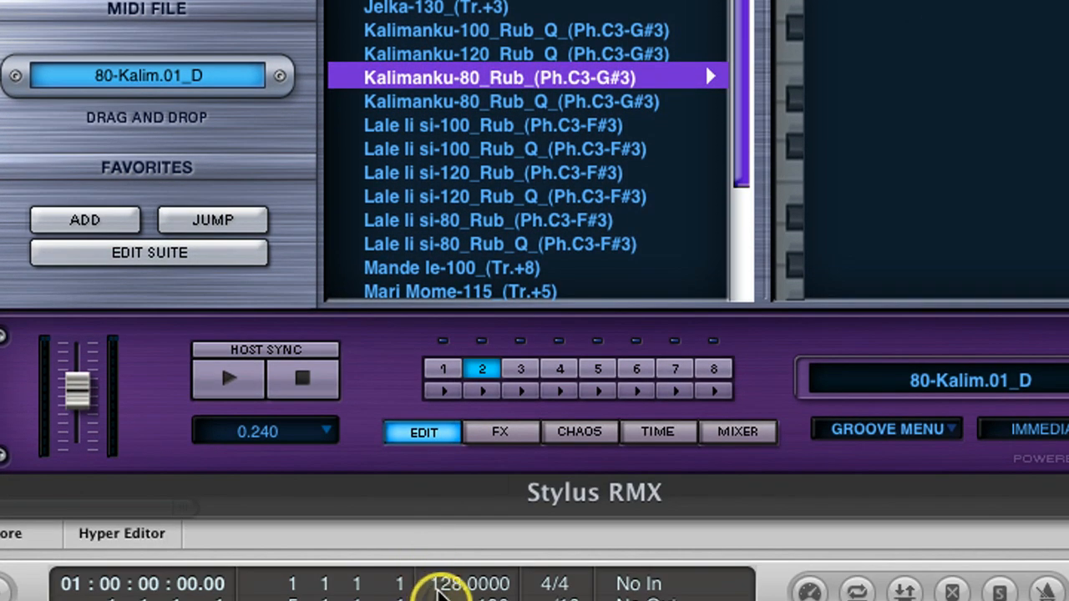
double_click(441, 585)
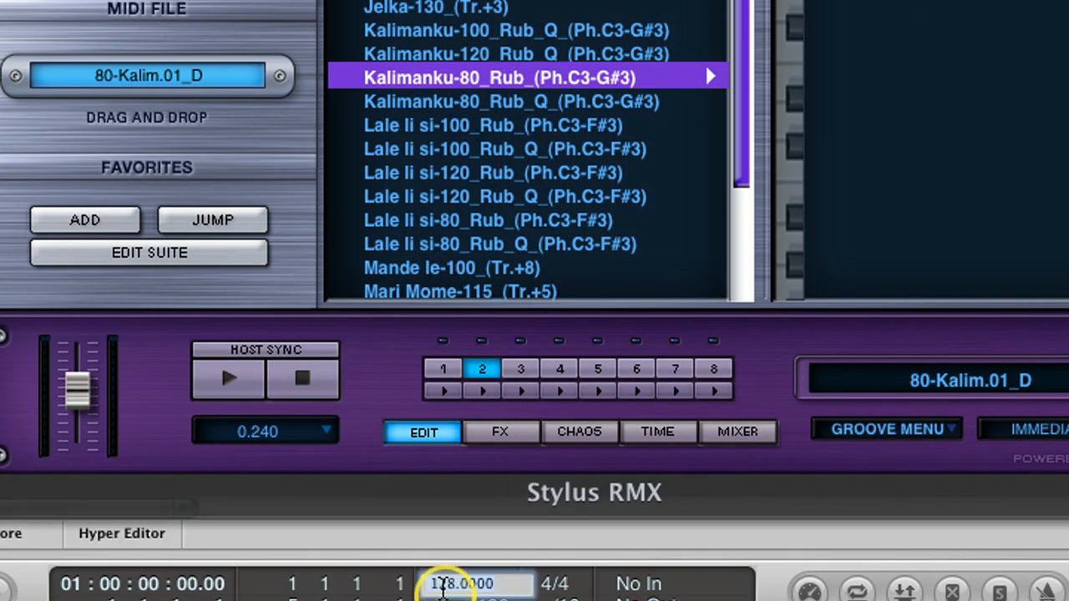
type("85")
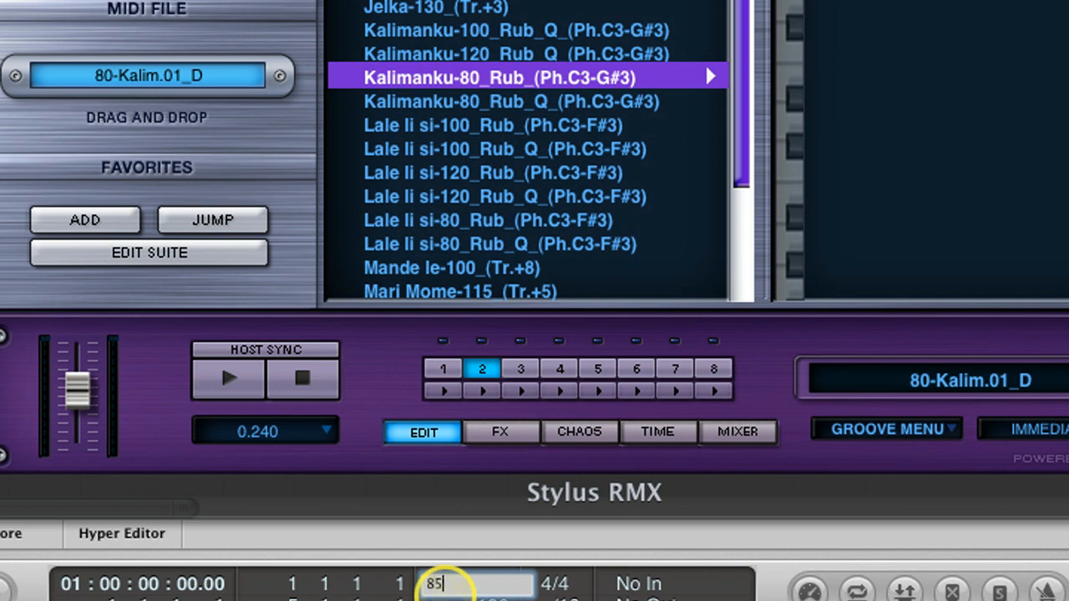
key("Return")
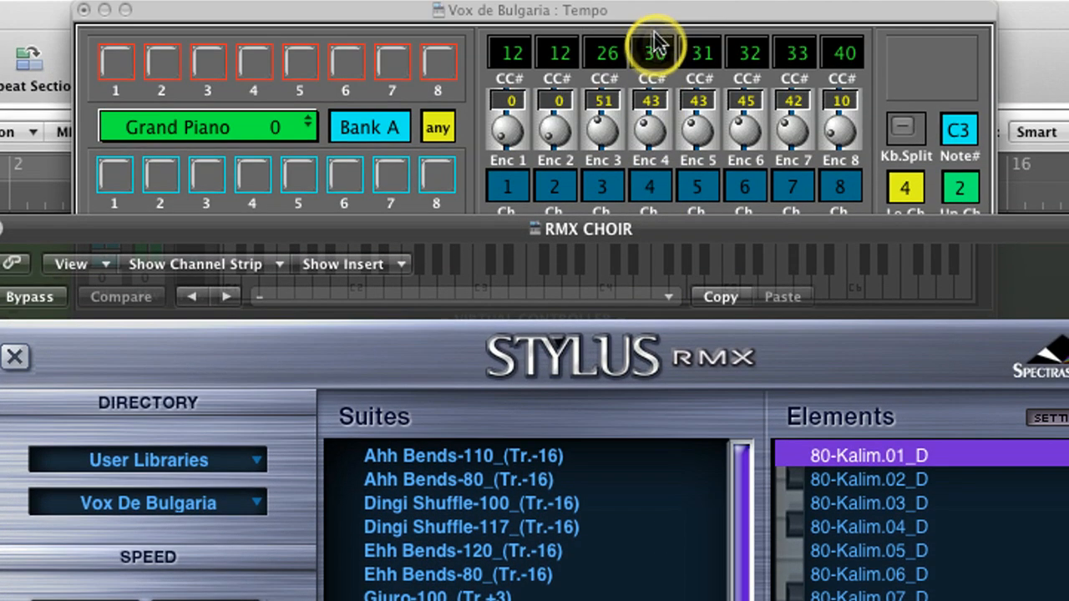
Set the virtual controller's channel to 1 and enable its keyboard split
left_click(664, 29)
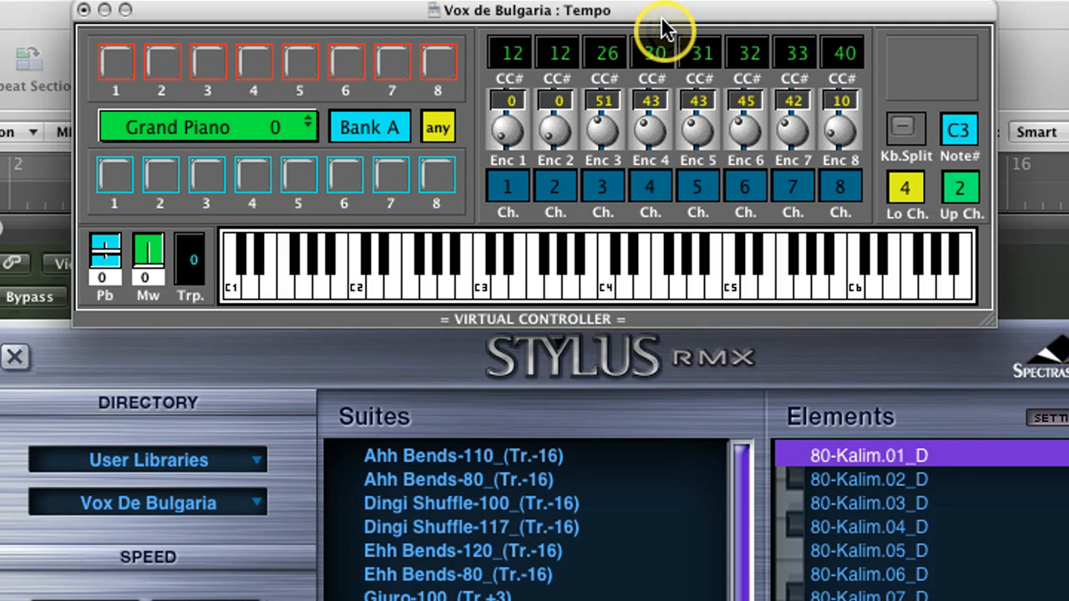
left_click(439, 128)
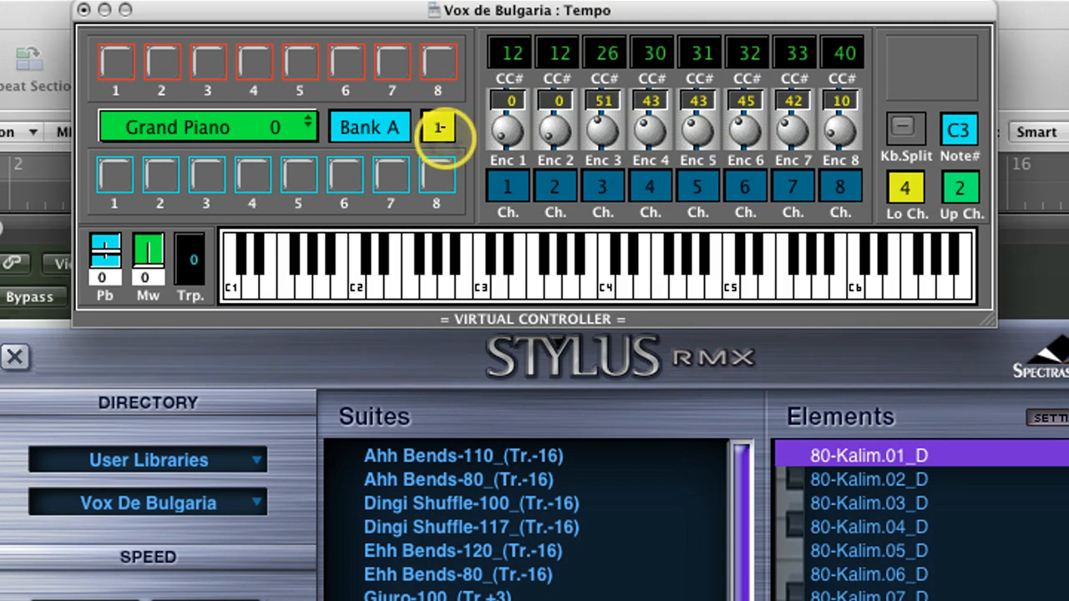
left_click(895, 118)
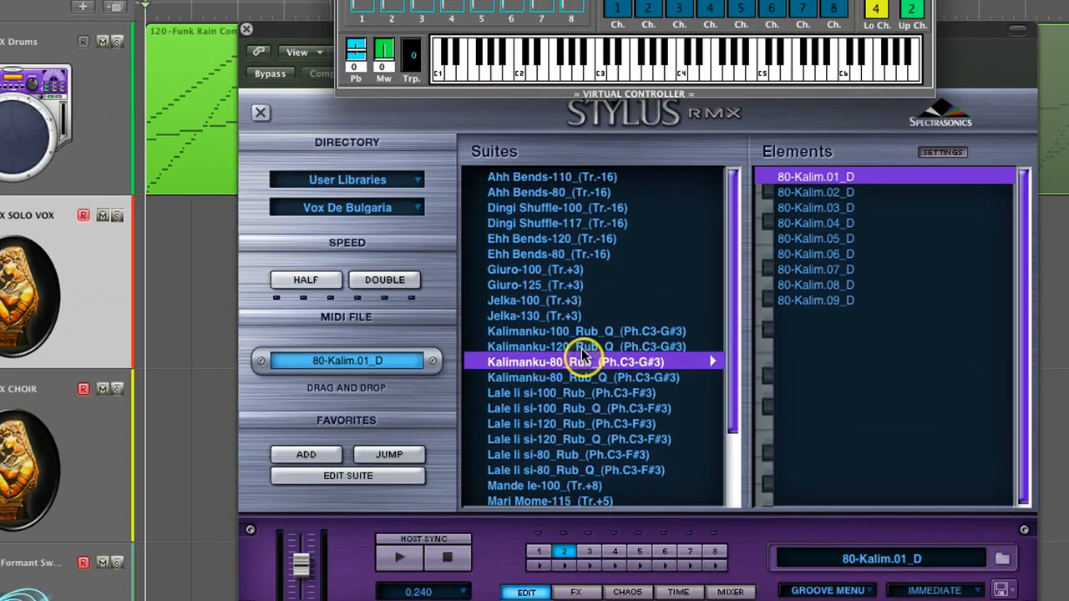
Load the Kalimanku-120_Rub_Q_(Ph.C3-G#3) suite in part 2 and set the project tempo to 130
left_click(582, 348)
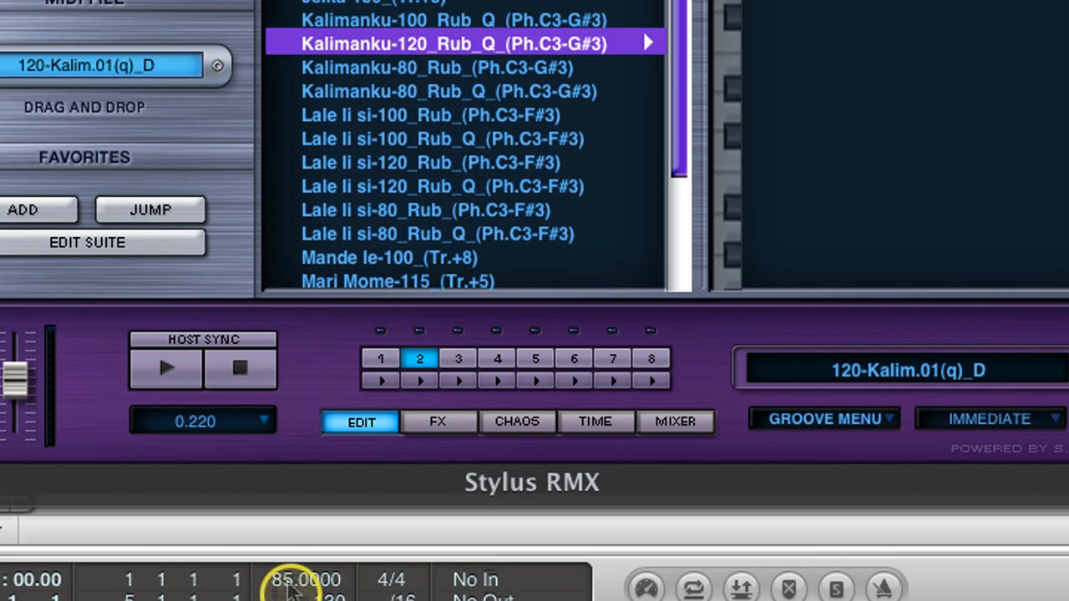
double_click(289, 585)
type("130")
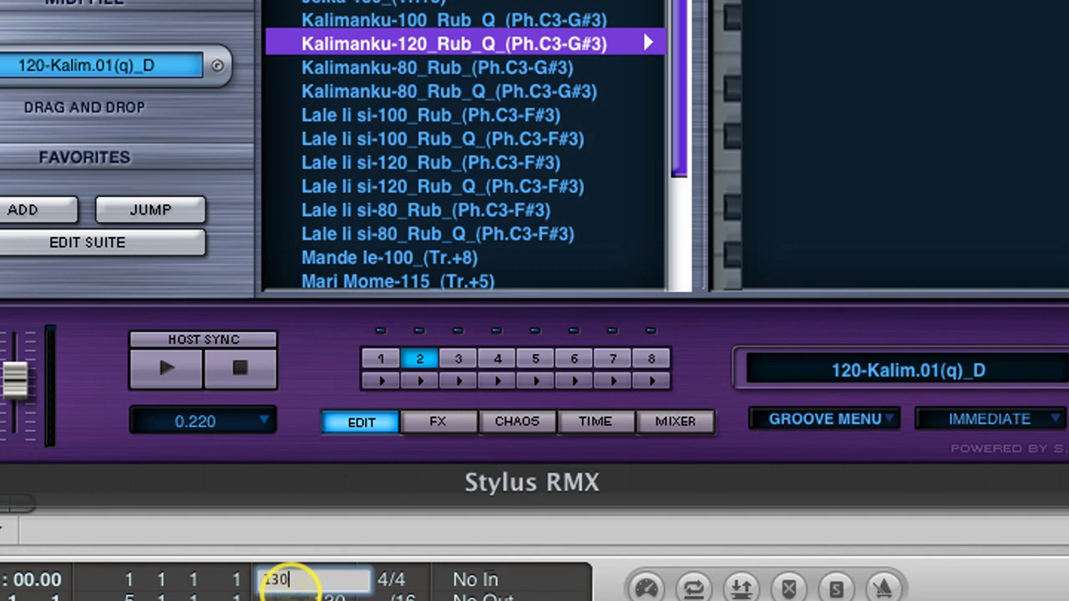
key("Return")
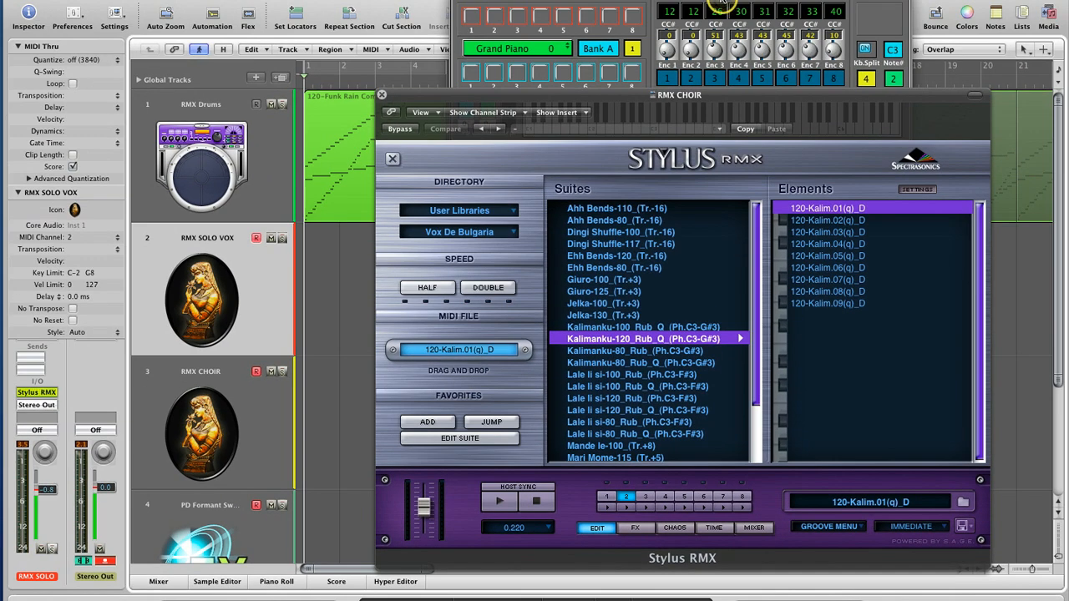
Bring the virtual controller to the front and record a solo vocal performance on the RMX SOLO VOX track
left_click(719, 2)
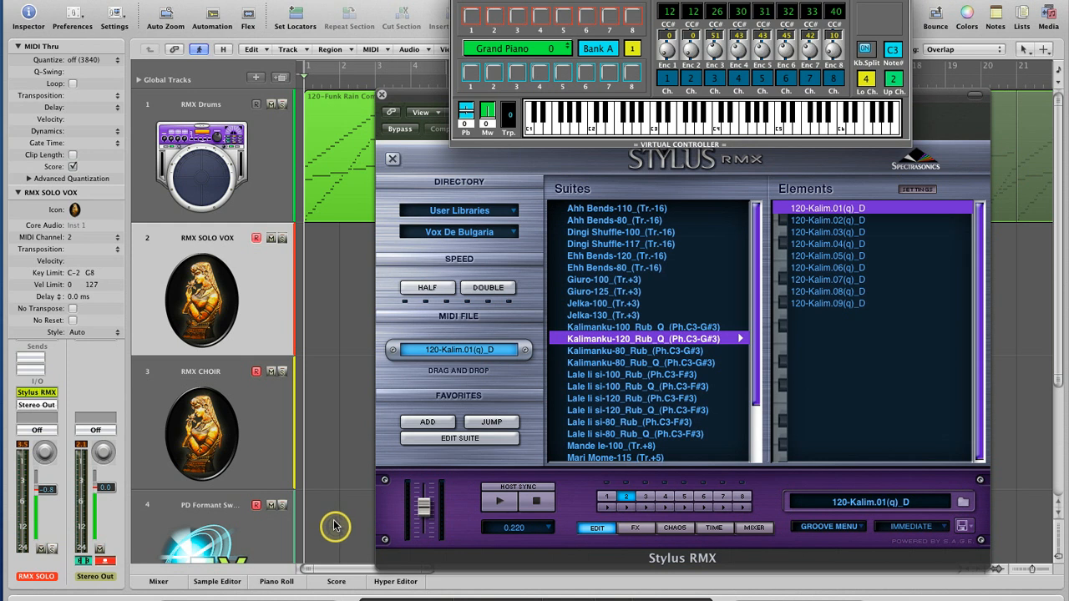
left_click(329, 600)
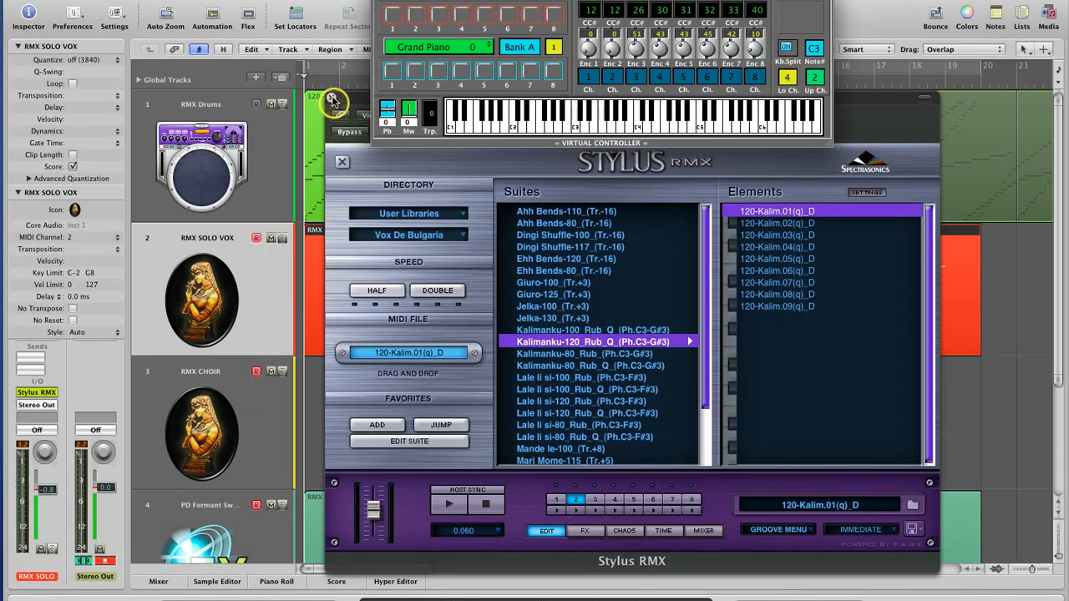
Close the Stylus RMX window, mute track 4, and trim the RMX SOLO VOX region to run from bar 4 to bar 17
left_click(332, 99)
left_click(270, 506)
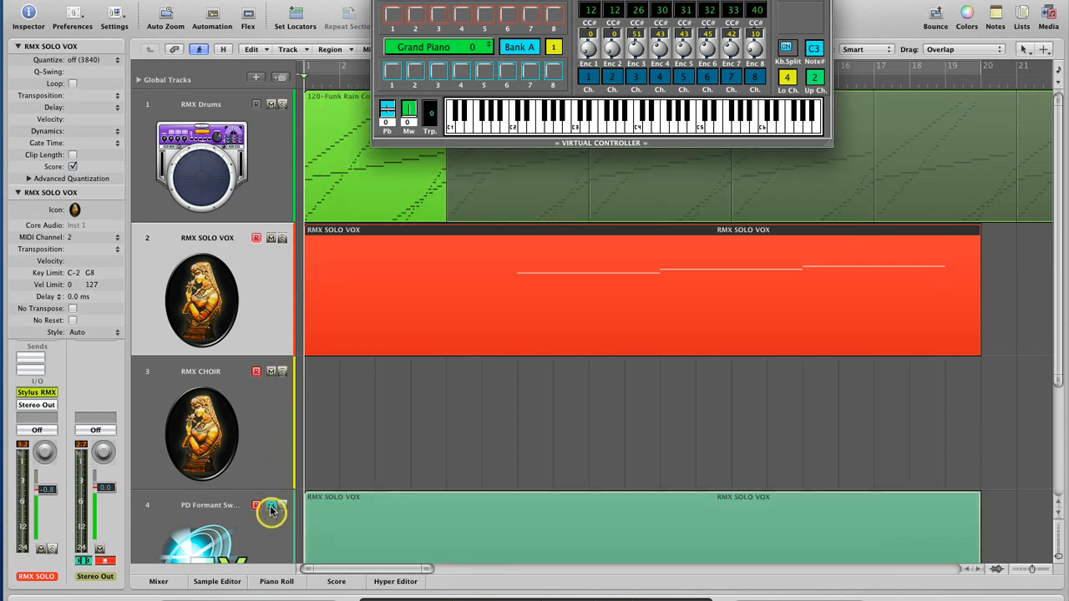
left_click_drag(308, 354, 451, 306)
Load the Dingi Shuffle-117_(Tr.-16) suite in Stylus RMX part 3 and transpose the RMX CHOIR track by -16
left_click(262, 428)
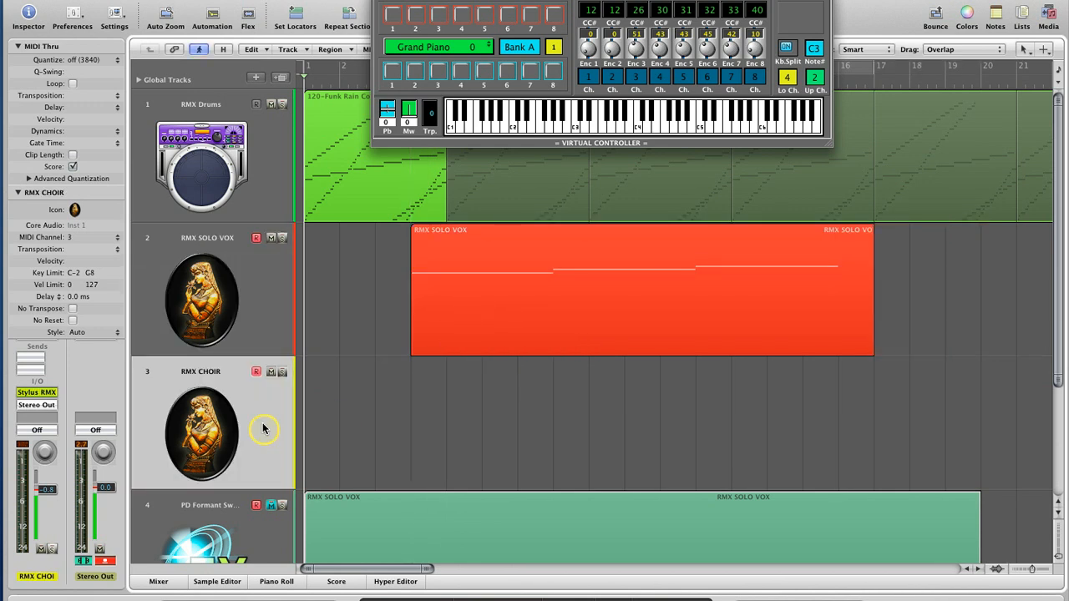
key("2")
left_click(582, 502)
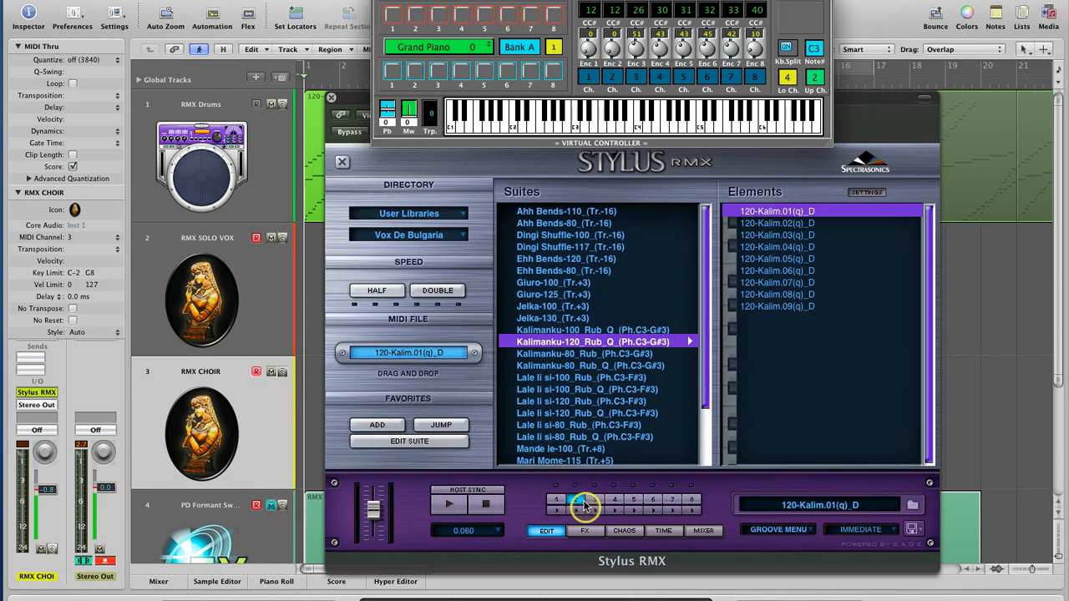
left_click(594, 504)
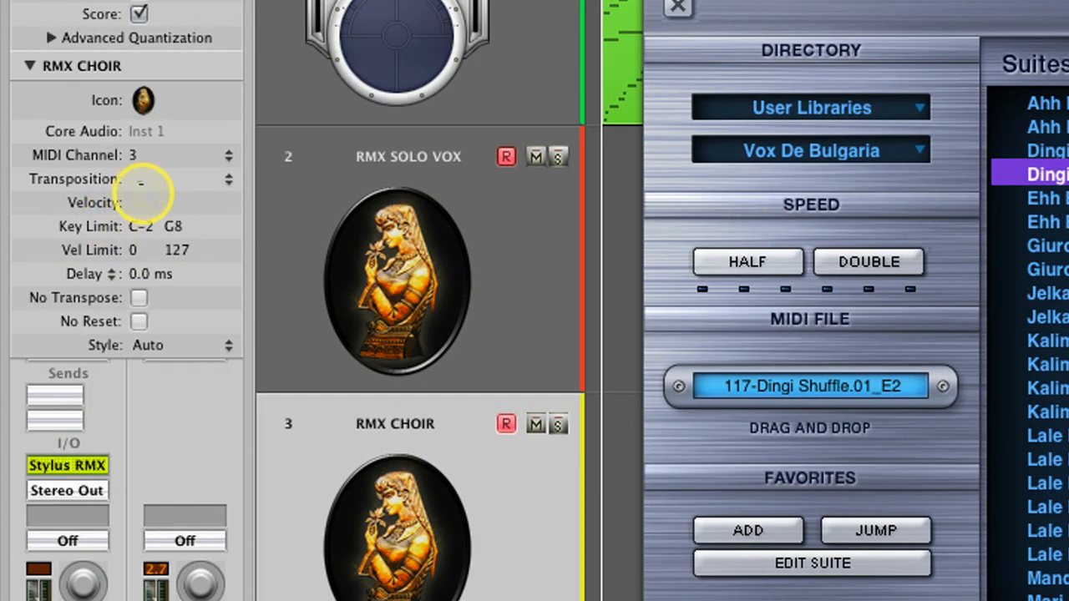
left_click_drag(141, 209, 142, 241)
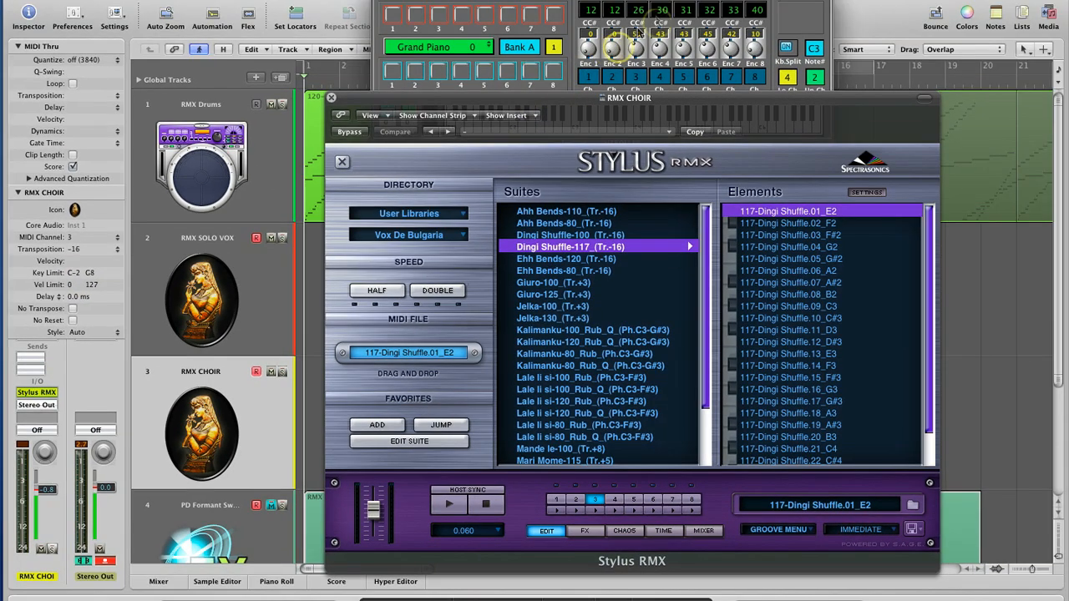
Record a choir performance from the virtual controller on the RMX CHOIR track with the plug-in window closed, then stop
left_click(690, 4)
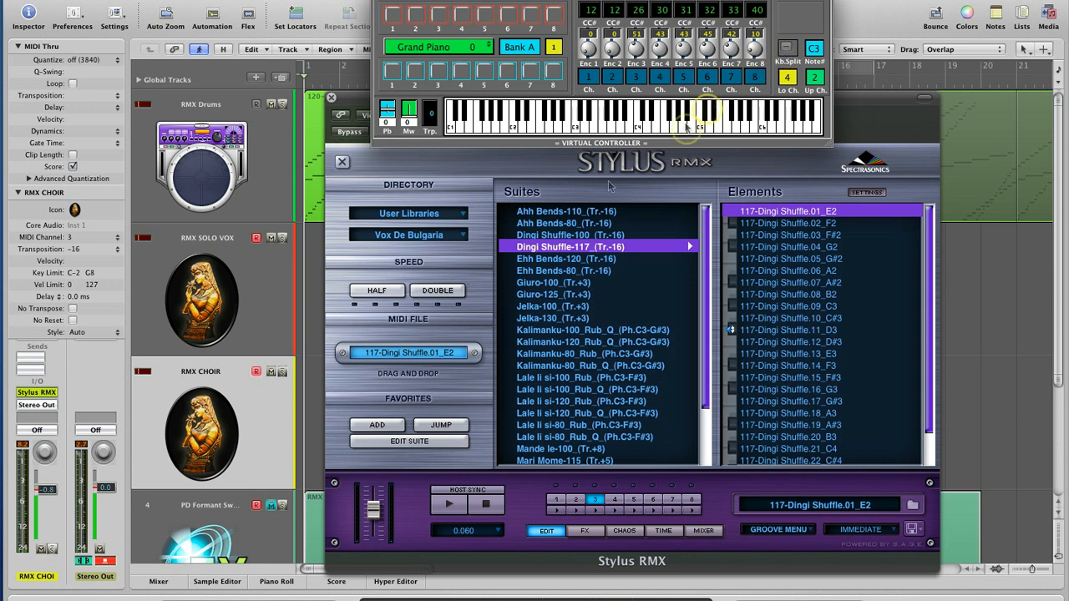
left_click(340, 599)
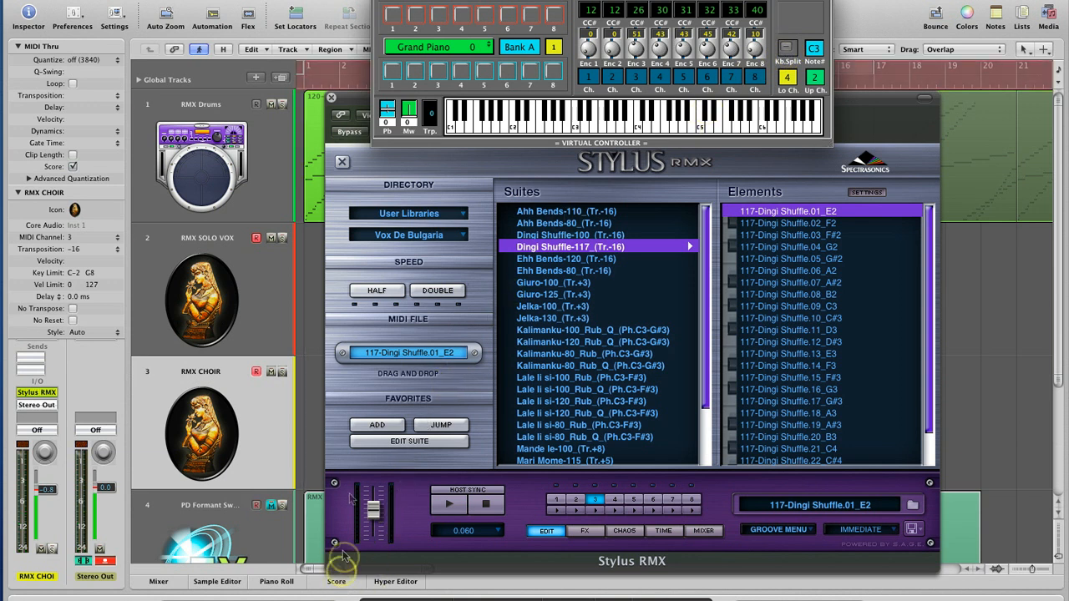
left_click(332, 100)
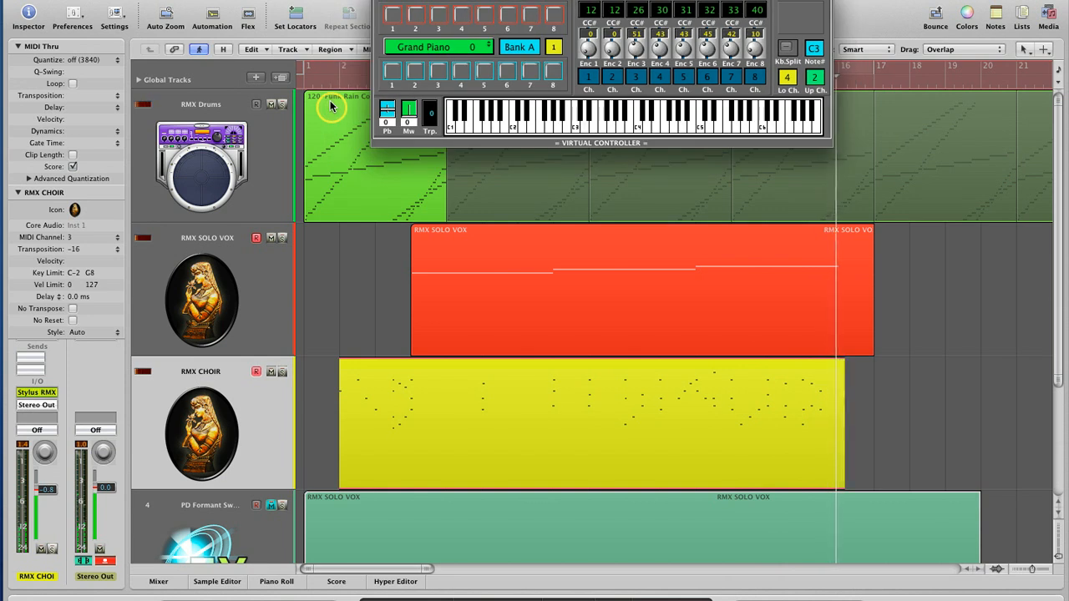
key("space")
Mute the RMX Drums track and set the project tempo to 140
left_click(270, 103)
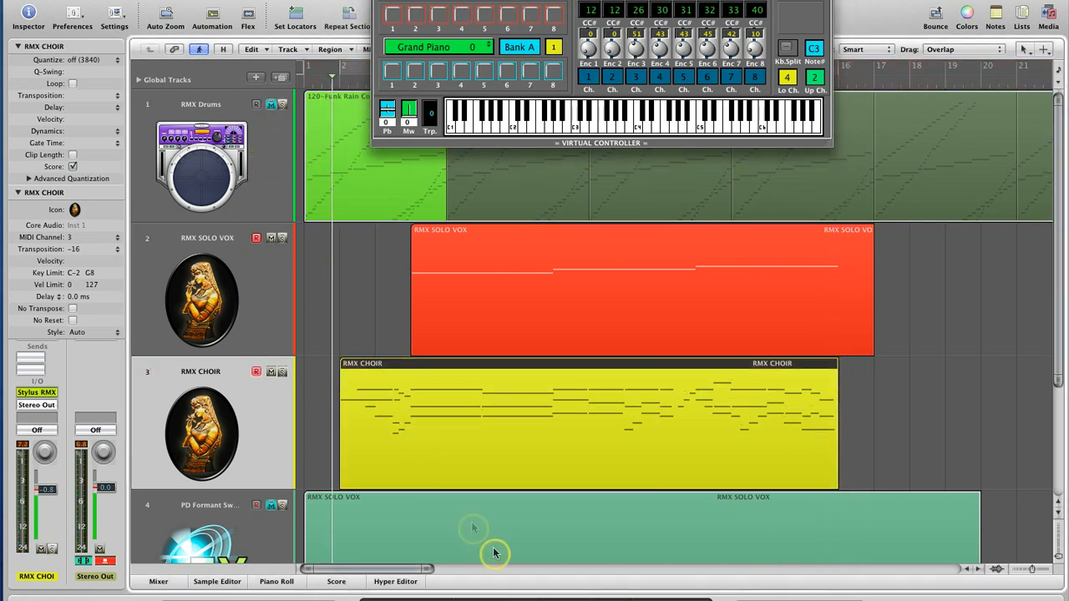
double_click(585, 592)
type("140")
key("Return")
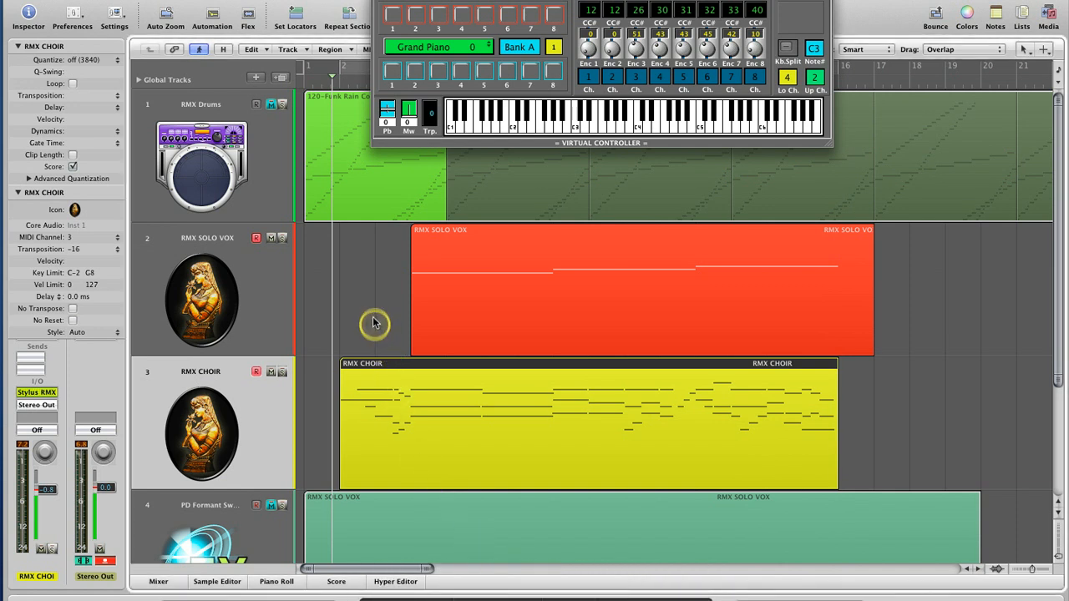